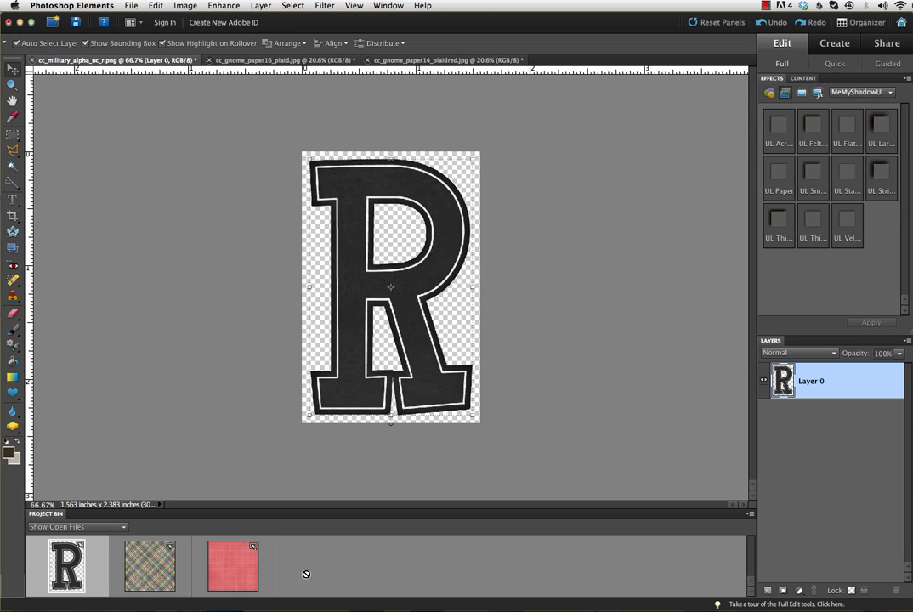
Step: Switch to Preview to view the Rolling Along and Gnome Sweet Gnome kit images, returning to Photoshop Elements after each
{"action": "key", "text": "super+Tab"}
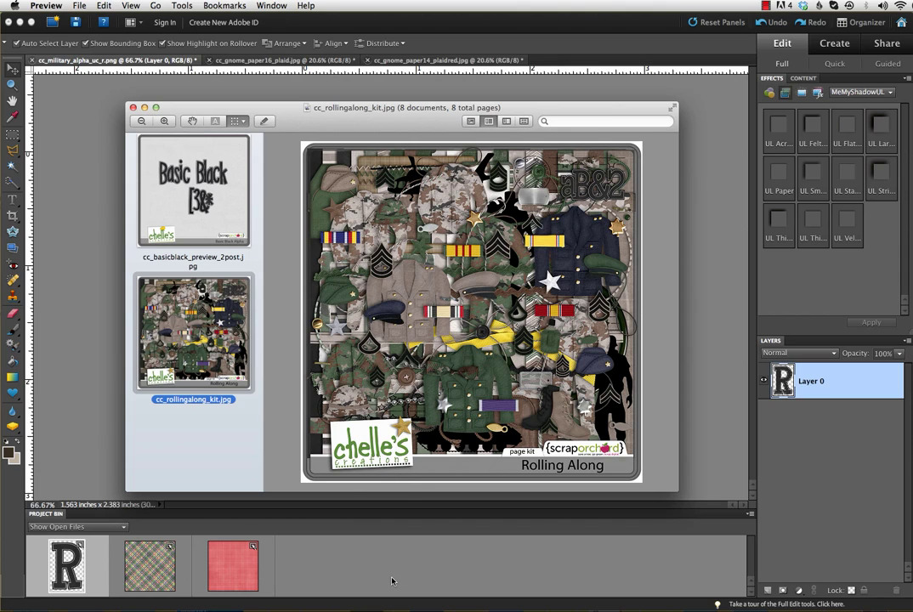
{"action": "left_click", "coordinate": [328, 500]}
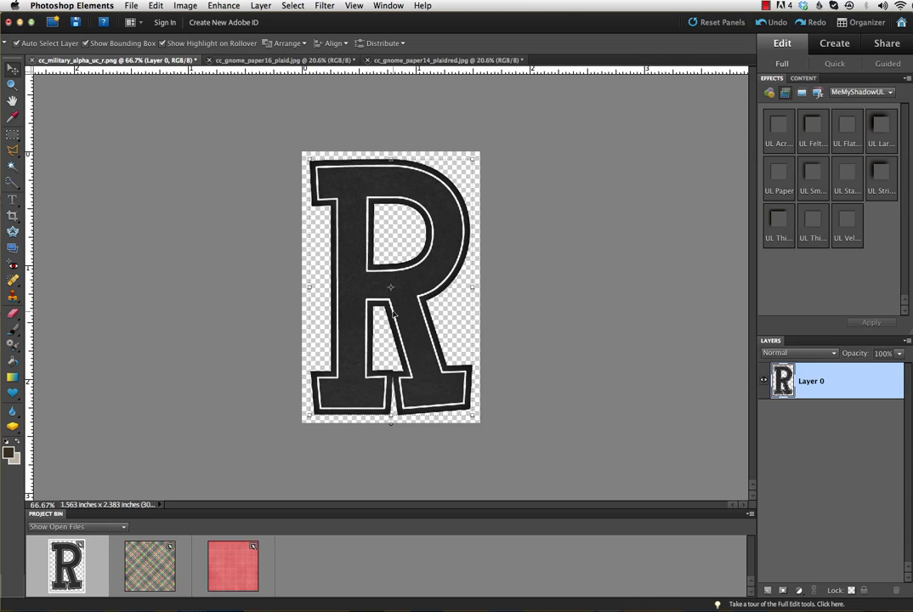
{"action": "key", "text": "super+Tab"}
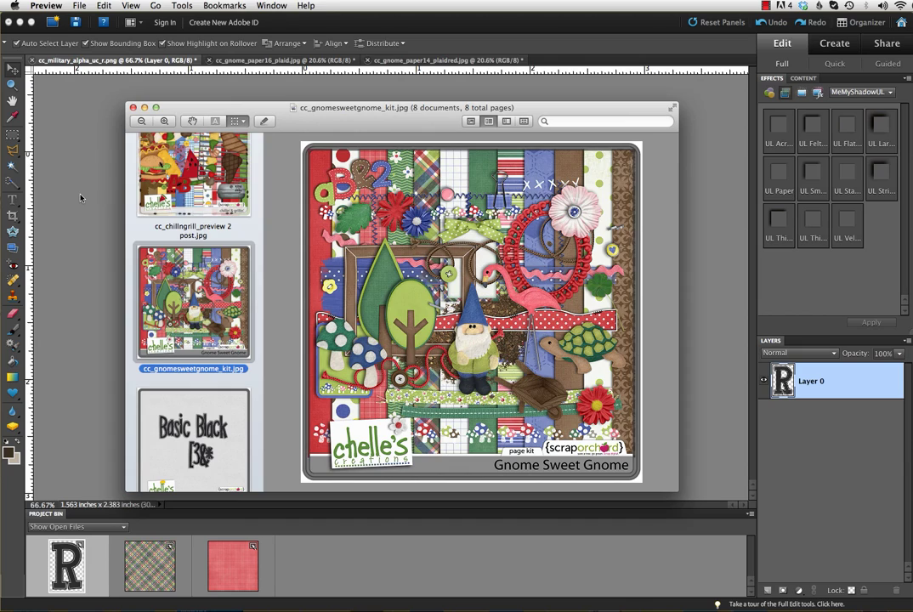
{"action": "left_click", "coordinate": [67, 162]}
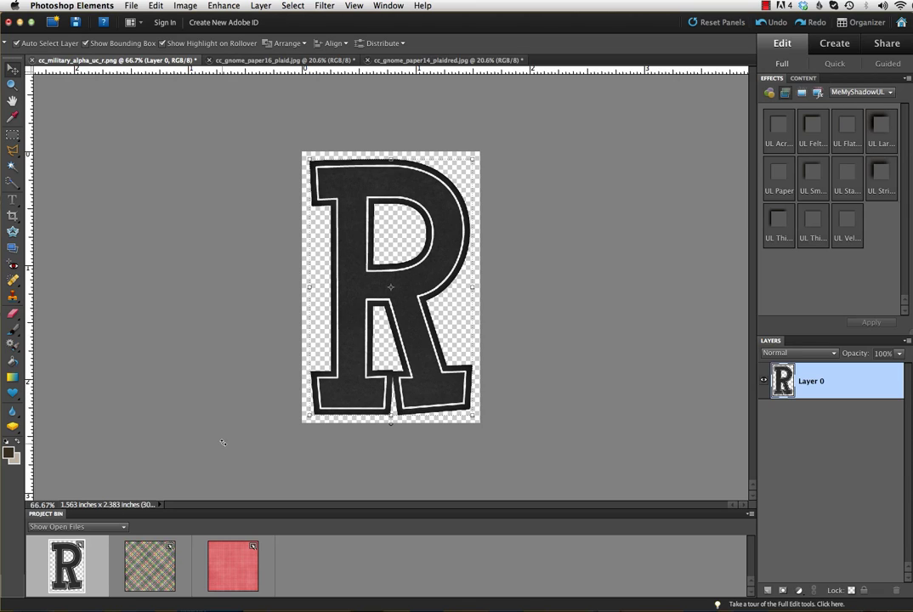
Step: Resize the green plaid paper cc_gnome_paper16_plaid.jpg to a document width of 4 inches with constrained proportions
{"action": "left_click", "coordinate": [152, 562]}
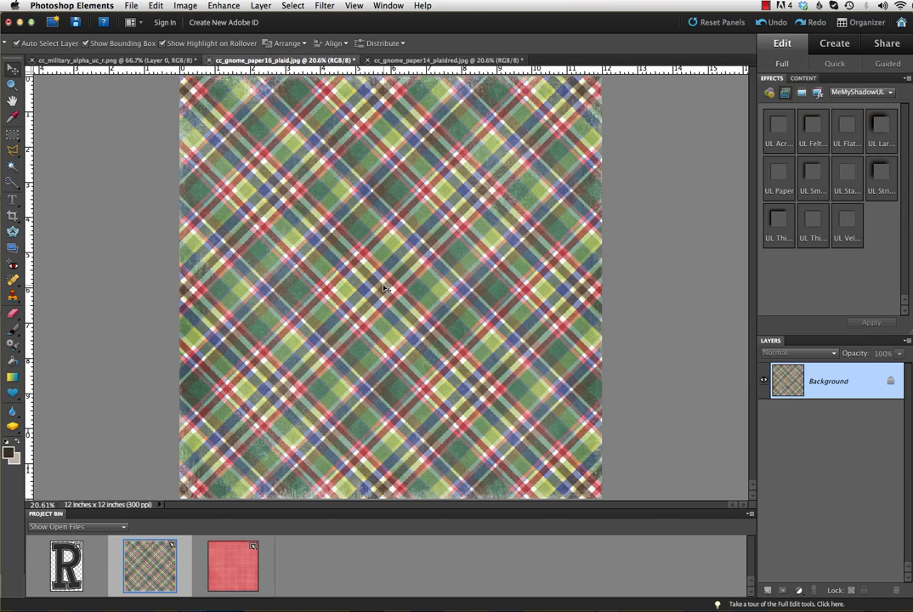
{"action": "key", "text": "super+alt+i"}
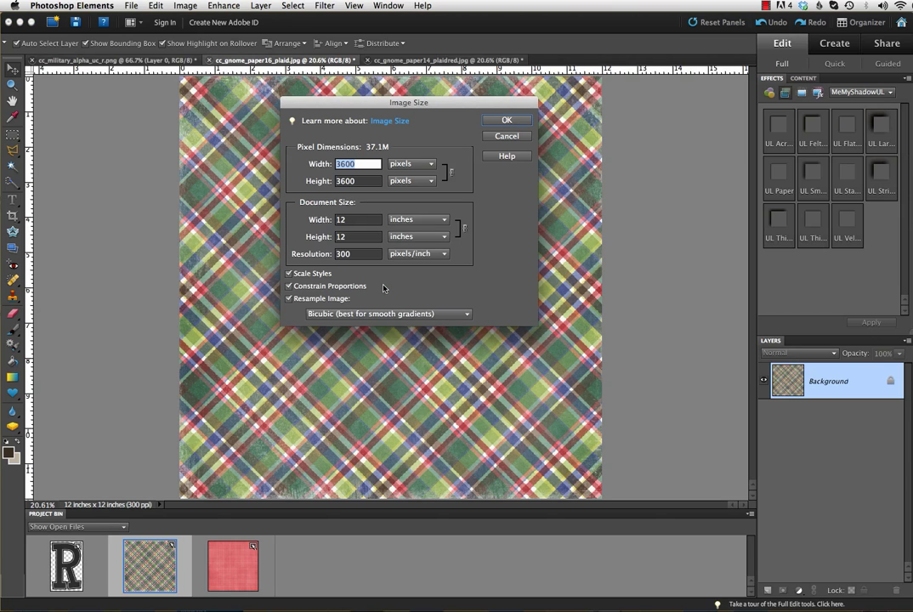
{"action": "double_click", "coordinate": [358, 221]}
{"action": "type", "text": "4"}
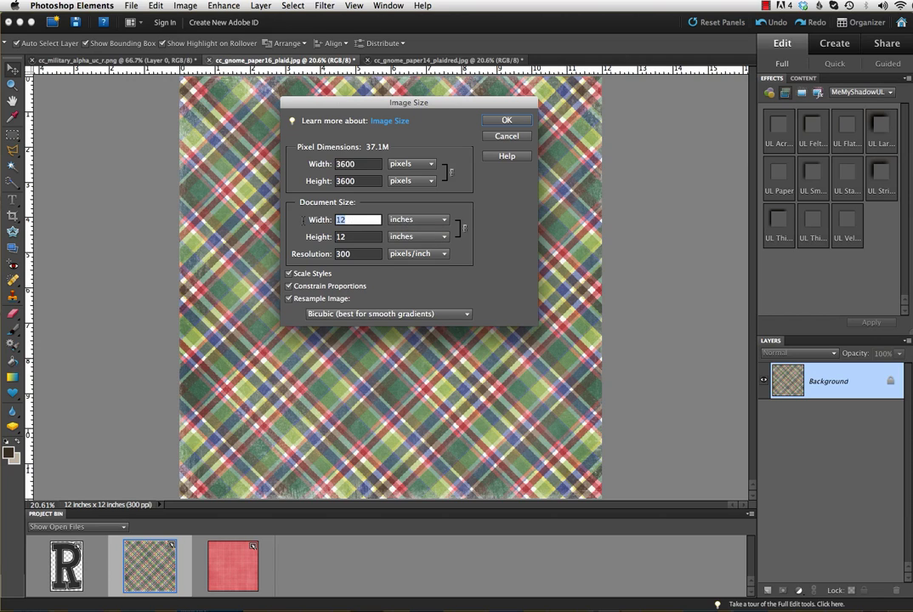
{"action": "left_click", "coordinate": [519, 124]}
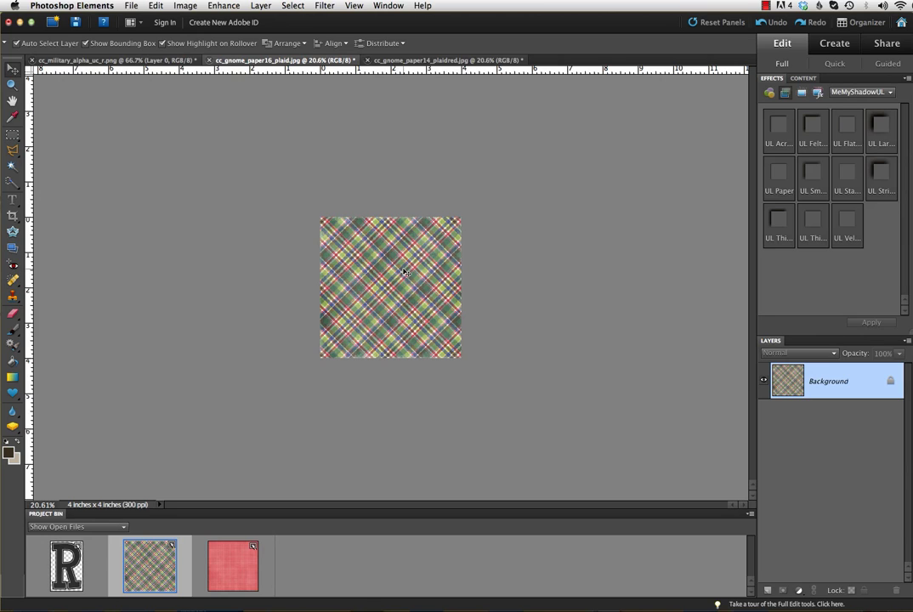
Step: Place the green plaid paper over the letter R as a clipped layer with the Lighten blend mode
{"action": "left_click", "coordinate": [66, 564]}
{"action": "left_click_drag", "start_coordinate": [149, 565], "coordinate": [391, 289]}
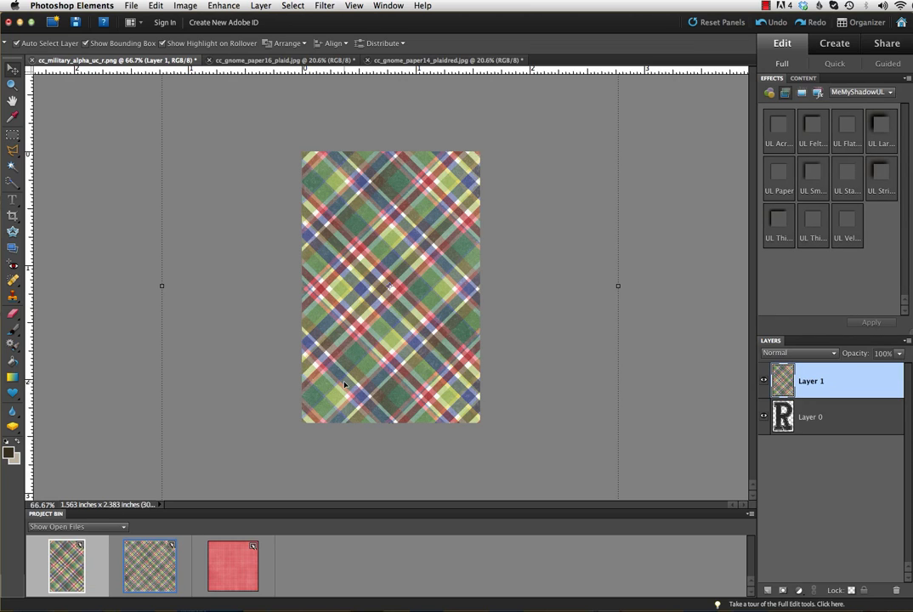
{"action": "left_click", "coordinate": [843, 398], "text": "alt"}
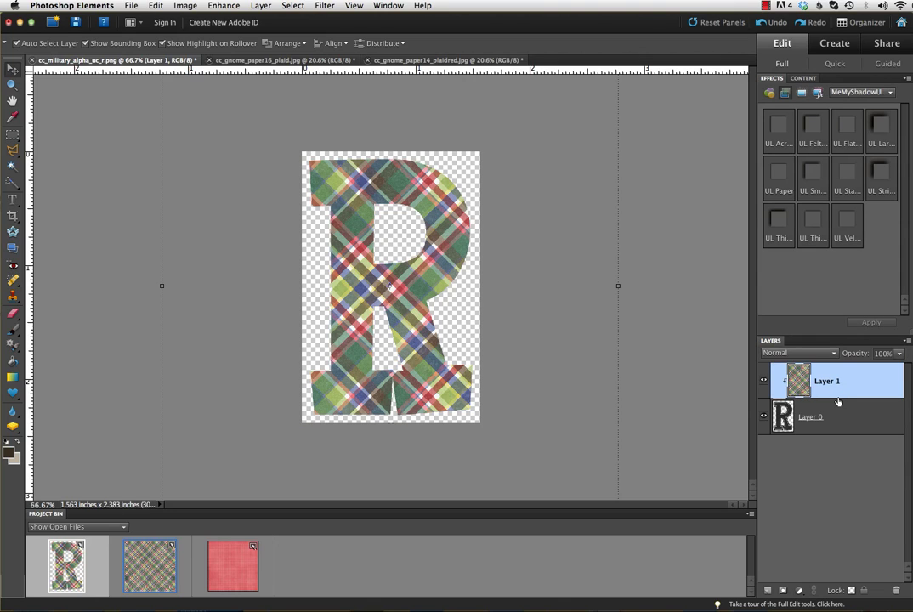
{"action": "left_click", "coordinate": [819, 355]}
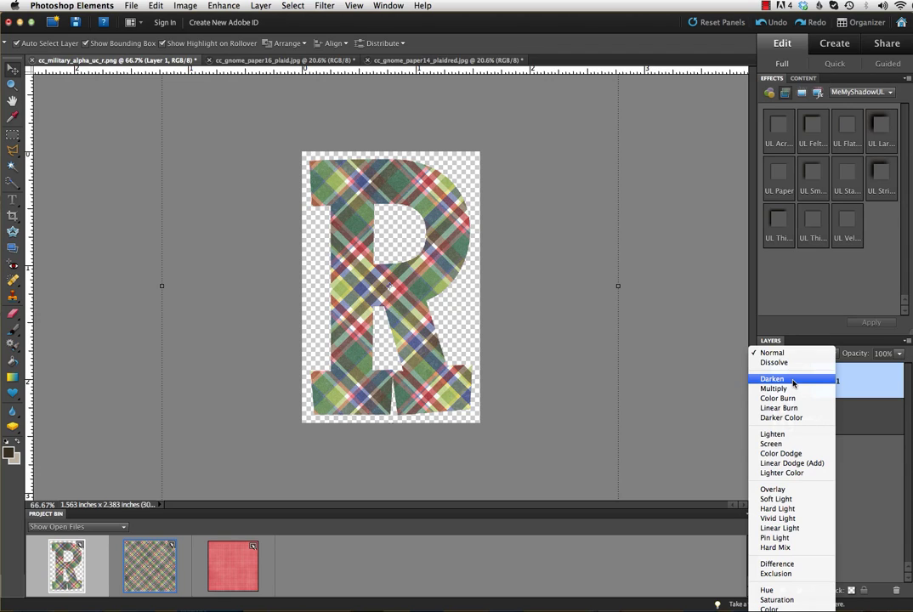
{"action": "left_click", "coordinate": [776, 435]}
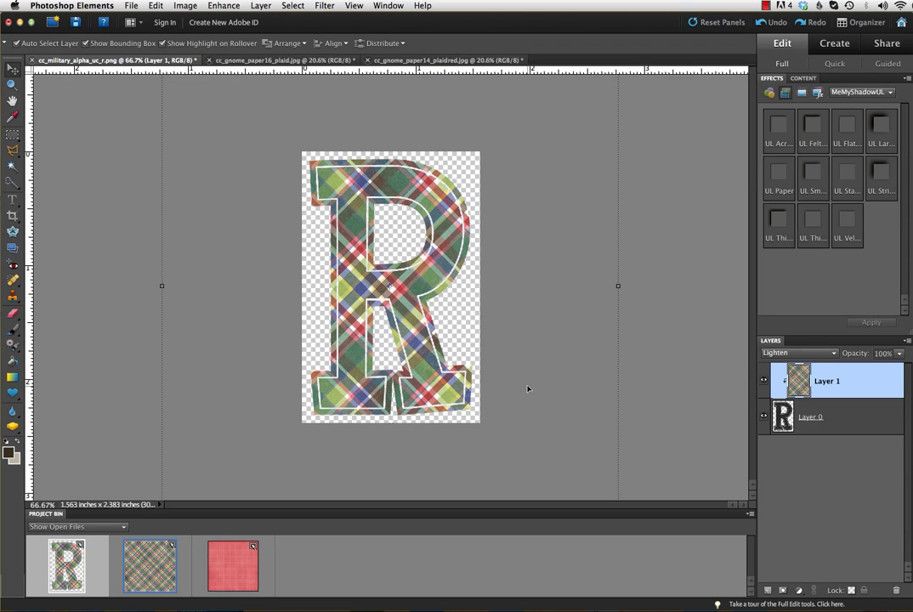
Step: Delete the clipped green plaid layer from the letter document
{"action": "right_click", "coordinate": [836, 379]}
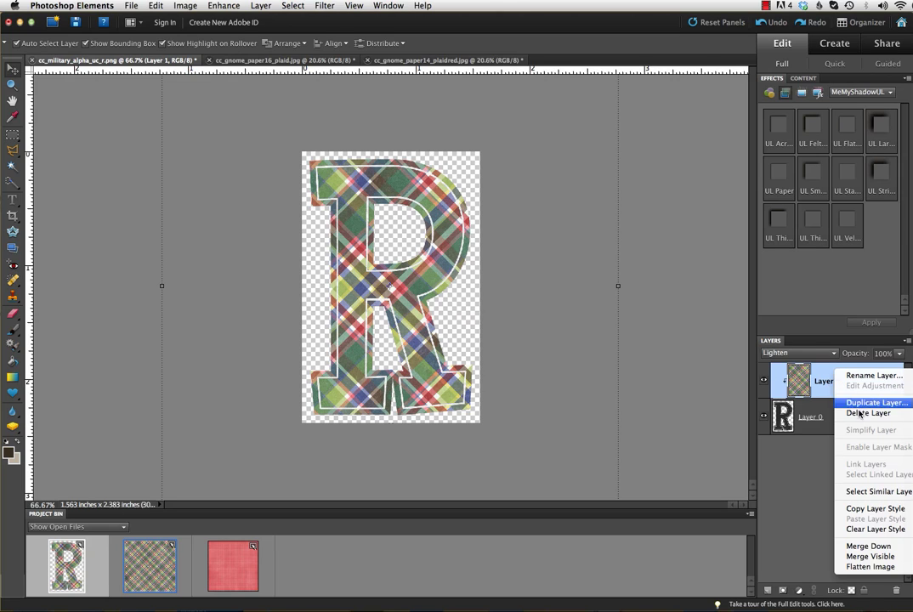
{"action": "left_click", "coordinate": [867, 413]}
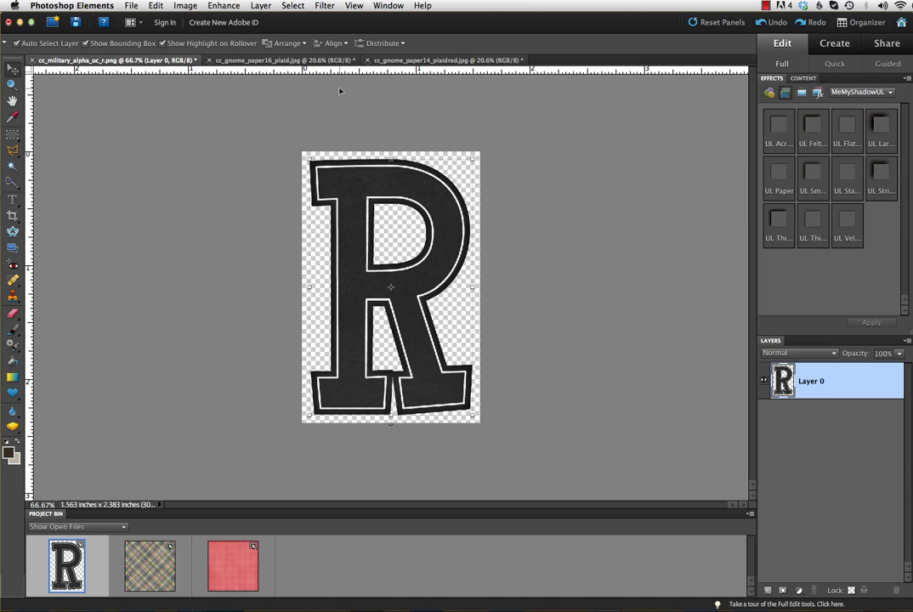
Step: Invert the colors of the black letter R layer
{"action": "left_click", "coordinate": [324, 6]}
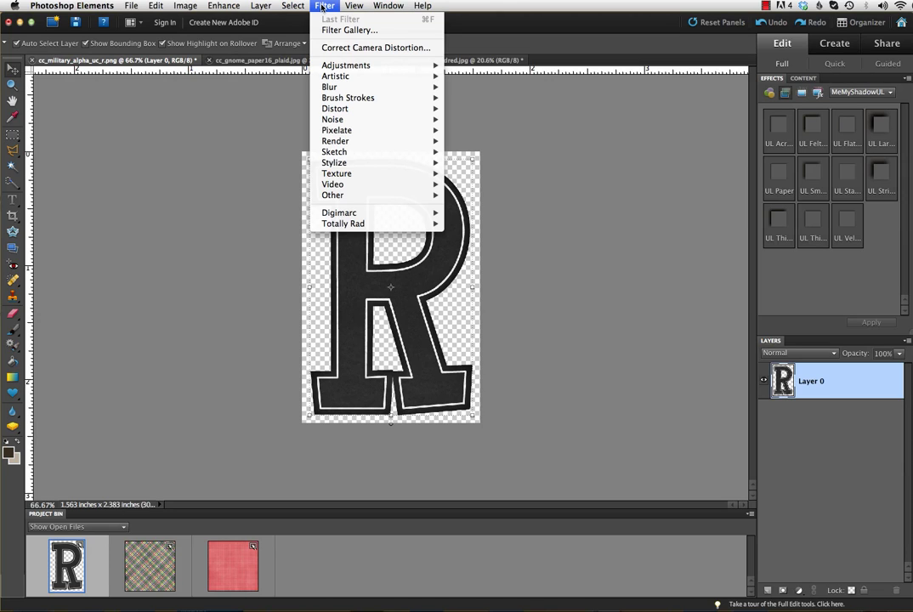
{"action": "mouse_move", "coordinate": [366, 65]}
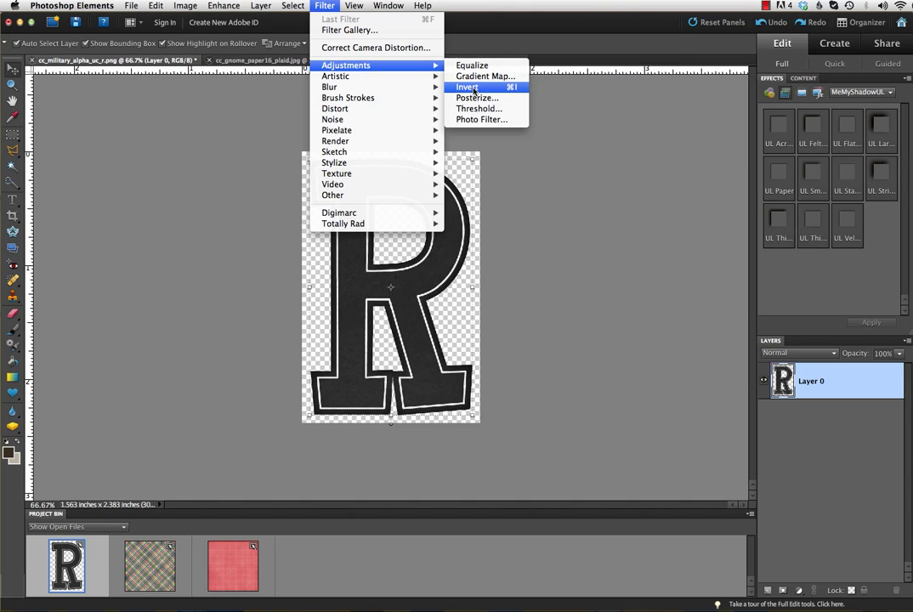
{"action": "left_click", "coordinate": [558, 174]}
{"action": "key", "text": "super+i"}
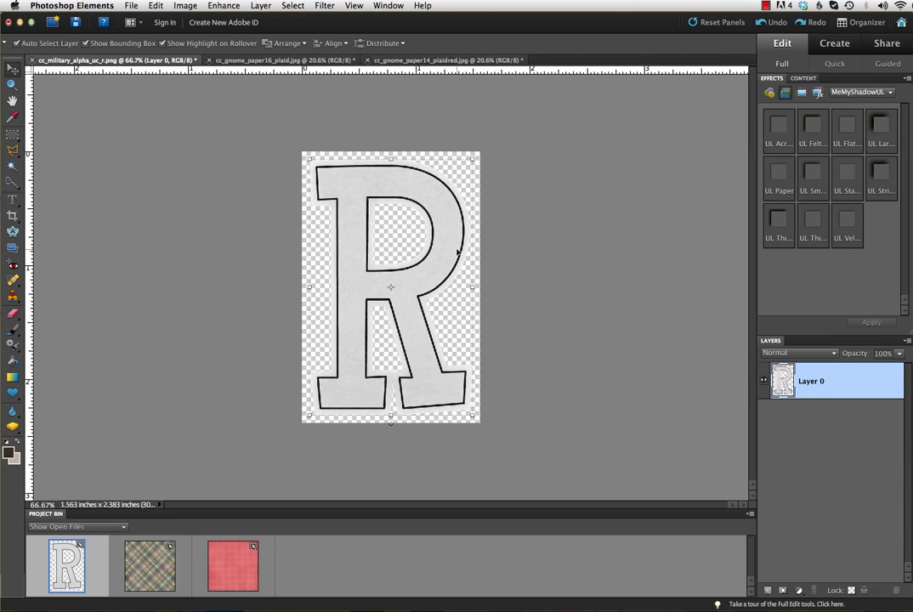
Step: Resize the red plaid paper cc_gnome_paper14_plaidred.jpg to a document width of 6 inches with constrained proportions
{"action": "left_click", "coordinate": [231, 572]}
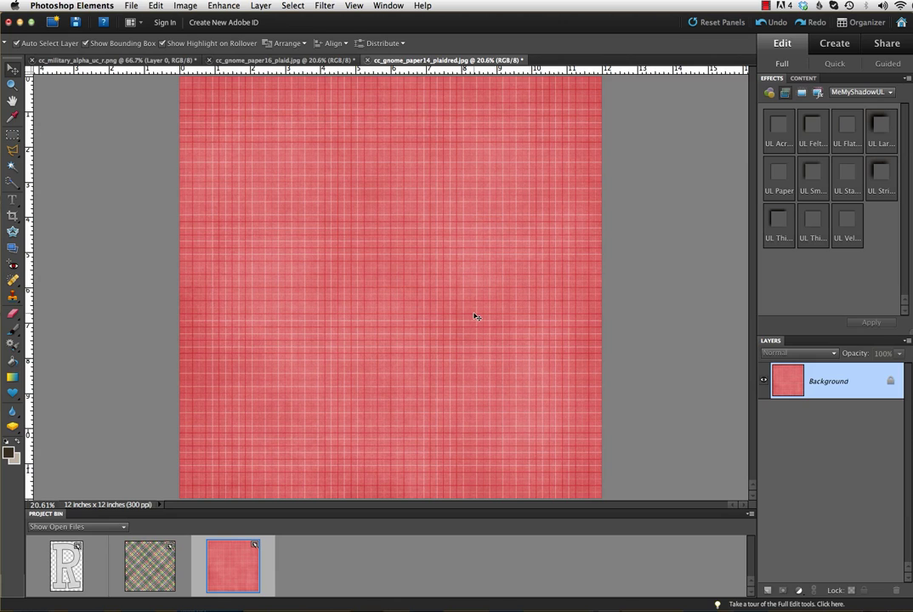
{"action": "key", "text": "super+alt+i"}
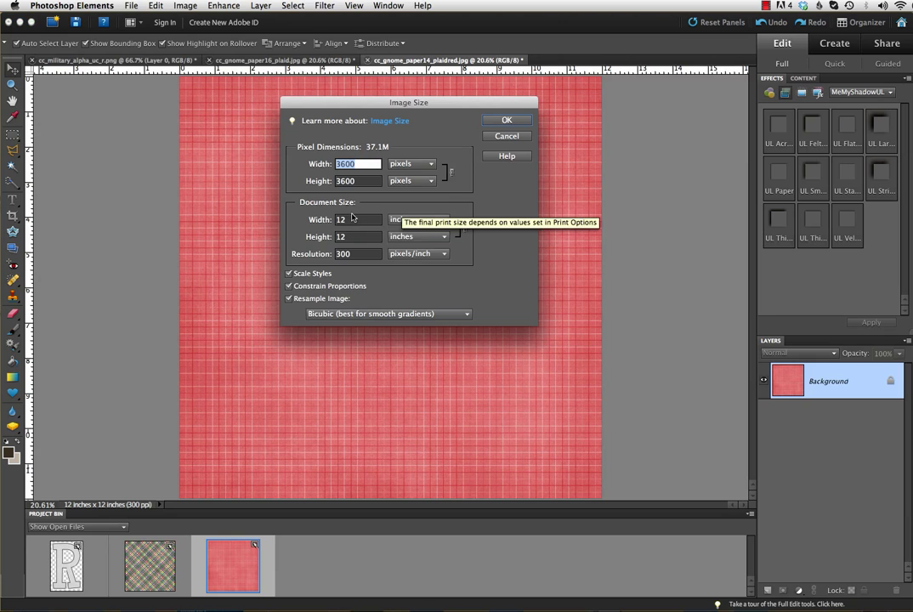
{"action": "double_click", "coordinate": [358, 219]}
{"action": "type", "text": "6"}
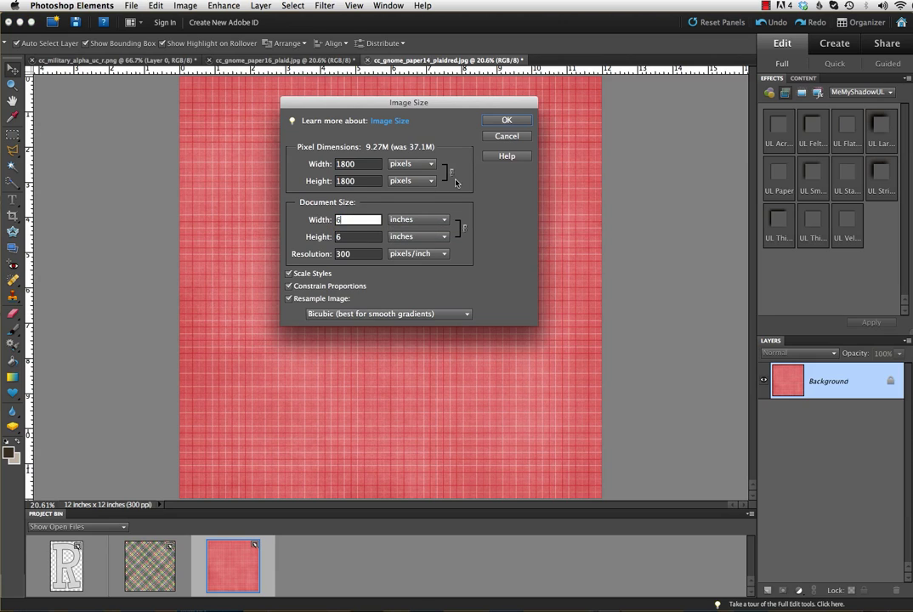
{"action": "left_click", "coordinate": [519, 120]}
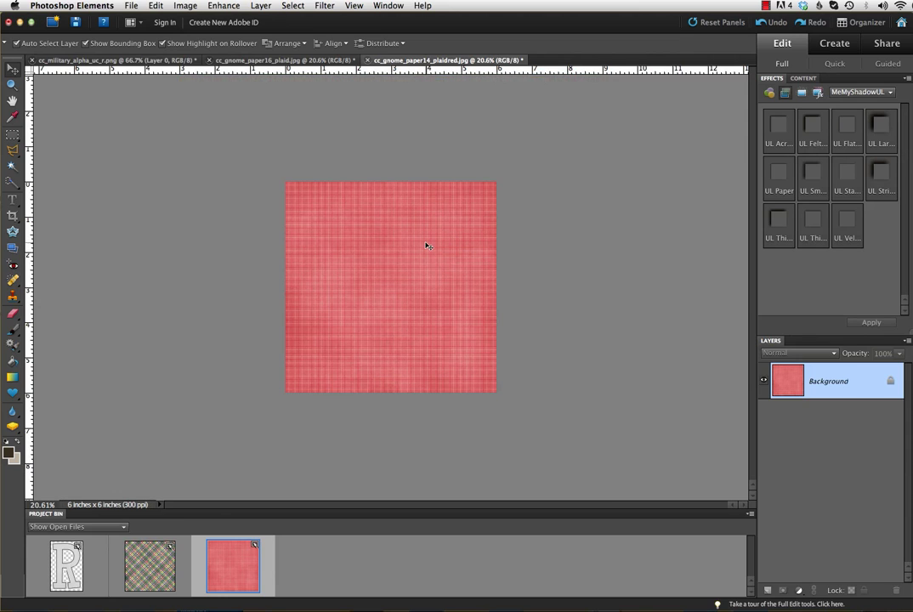
Step: Place the red plaid paper above the inverted letter R and clip it to the letter layer
{"action": "left_click", "coordinate": [70, 558]}
{"action": "key", "text": "ctrl+v"}
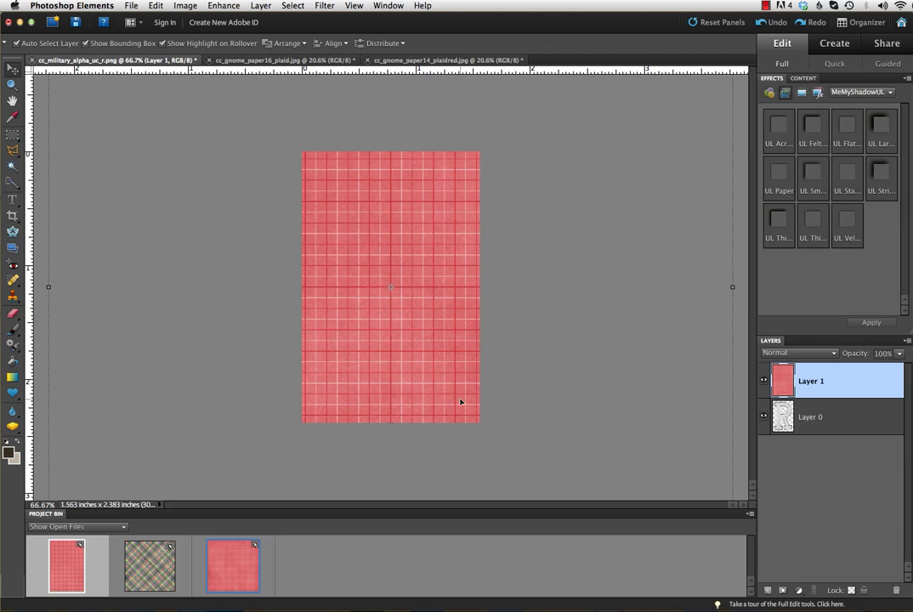
{"action": "left_click", "coordinate": [844, 399], "text": "alt"}
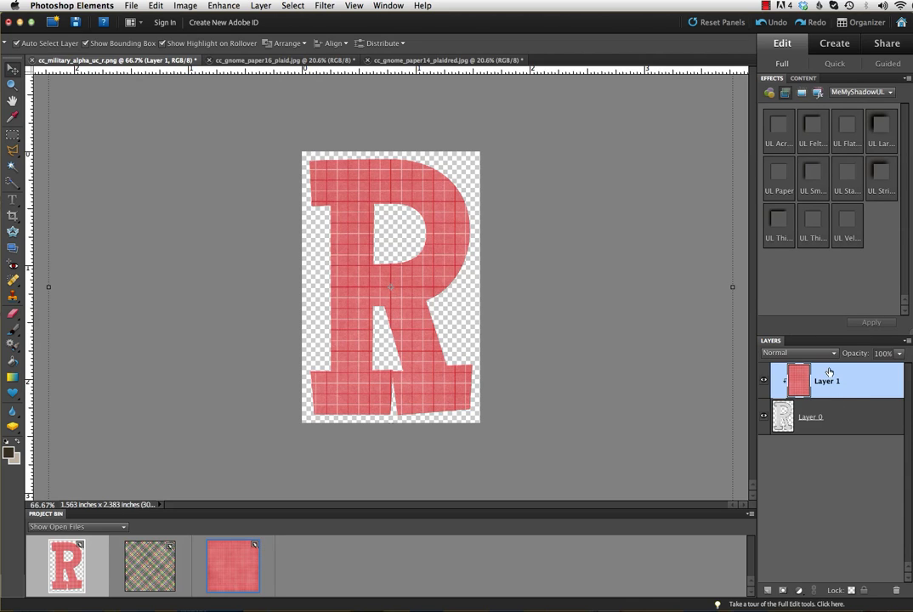
Step: Set the blend mode of the clipped red plaid layer to Darken
{"action": "left_click", "coordinate": [831, 409]}
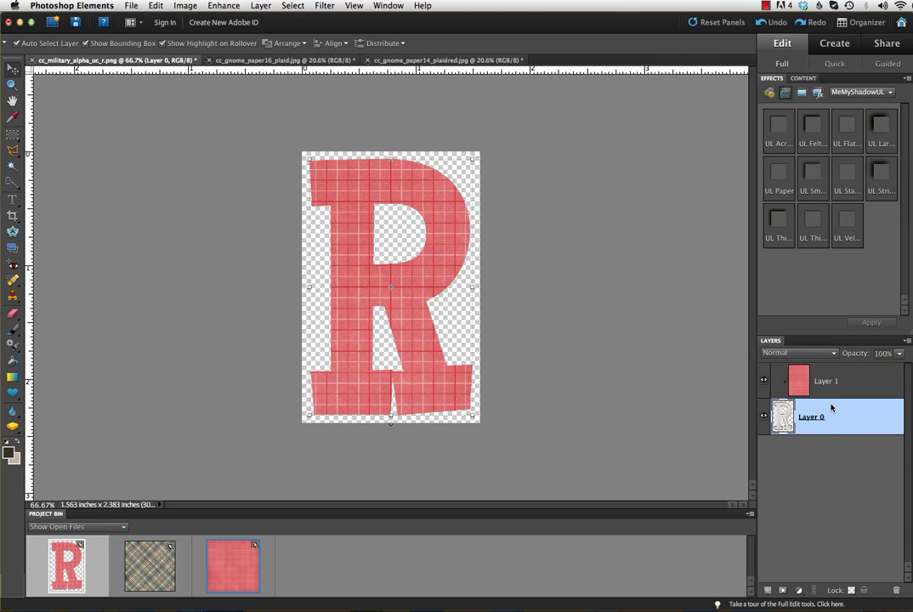
{"action": "left_click", "coordinate": [801, 387]}
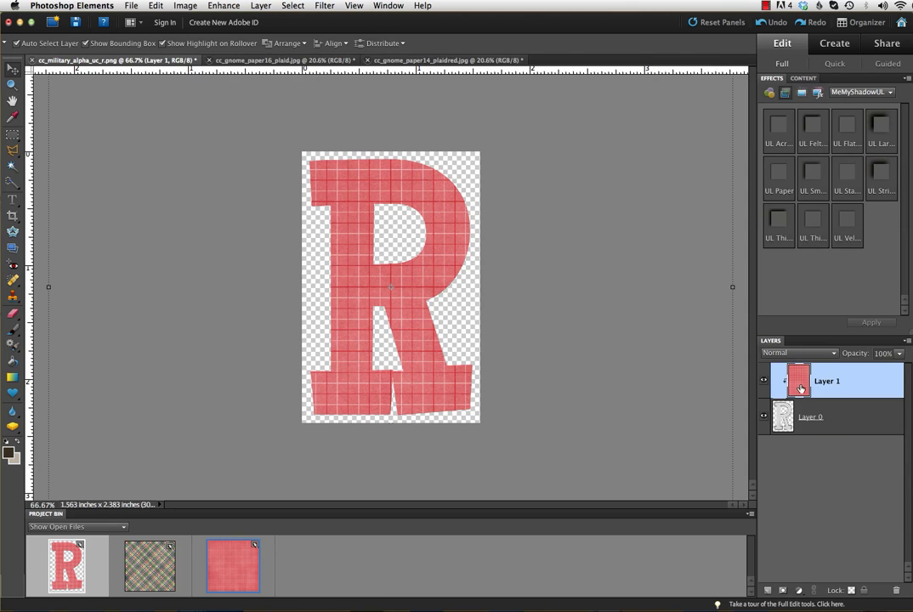
{"action": "left_click", "coordinate": [814, 354]}
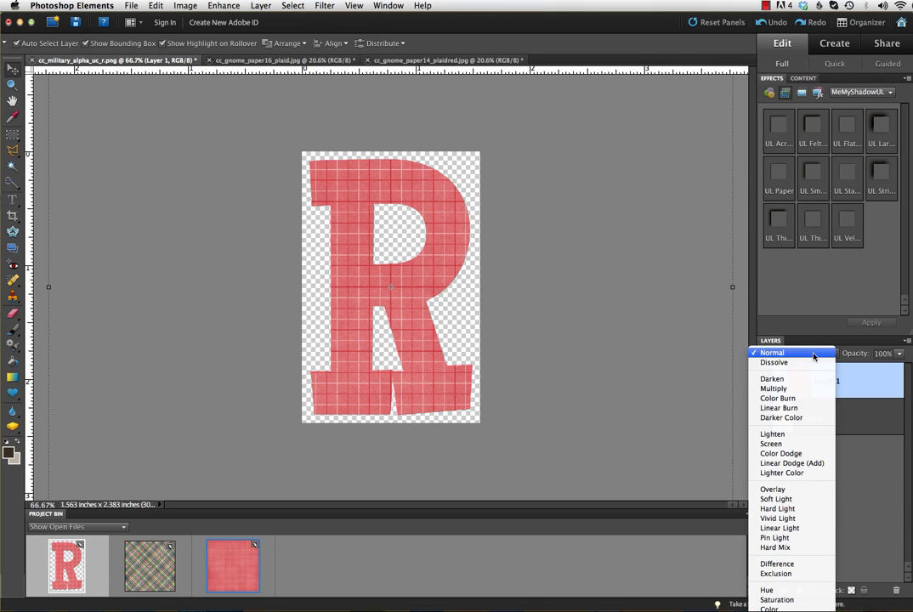
{"action": "left_click", "coordinate": [805, 378]}
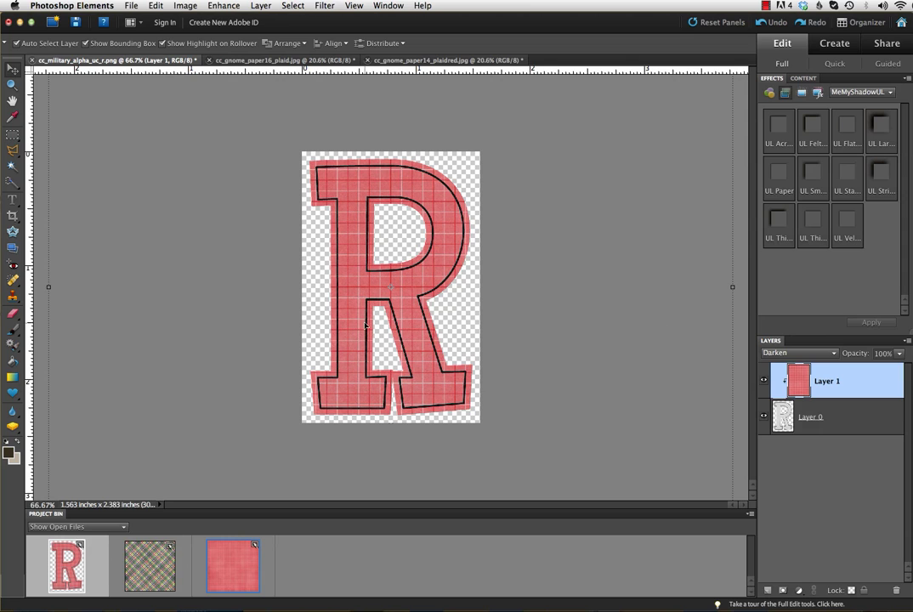
Step: Hide the red plaid layer and make the inverted letter layer active
{"action": "key", "text": "super+equal"}
{"action": "key", "text": "super+equal"}
{"action": "key", "text": "super+equal"}
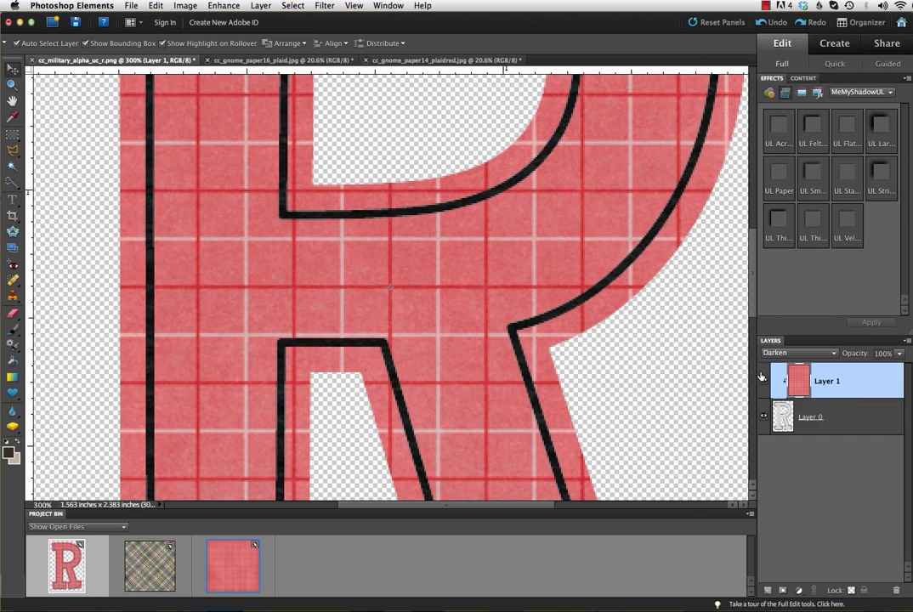
{"action": "key", "text": "super+equal"}
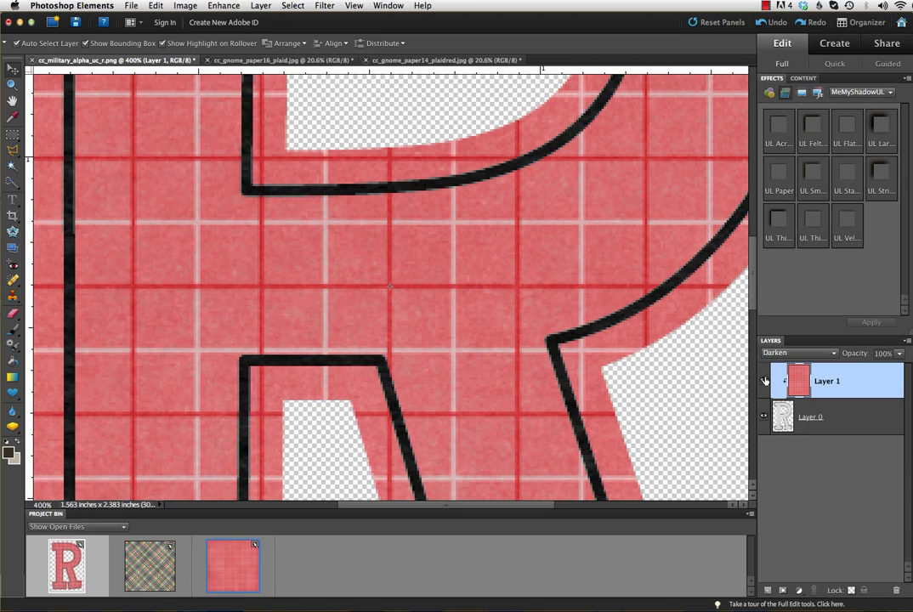
{"action": "left_click", "coordinate": [803, 417]}
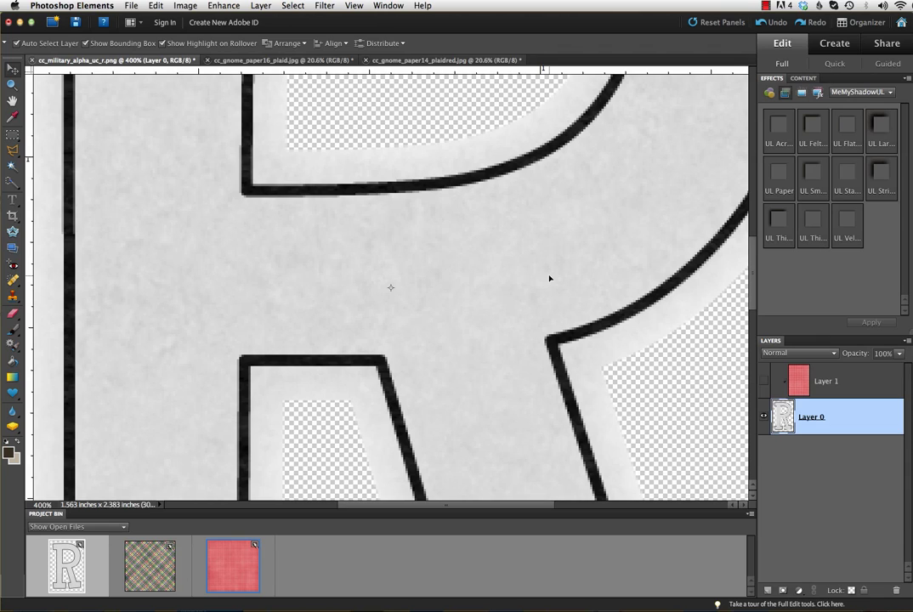
Step: Adjust the letter layer's Levels to a black input of 72 and a white input of 195
{"action": "key", "text": "super+l"}
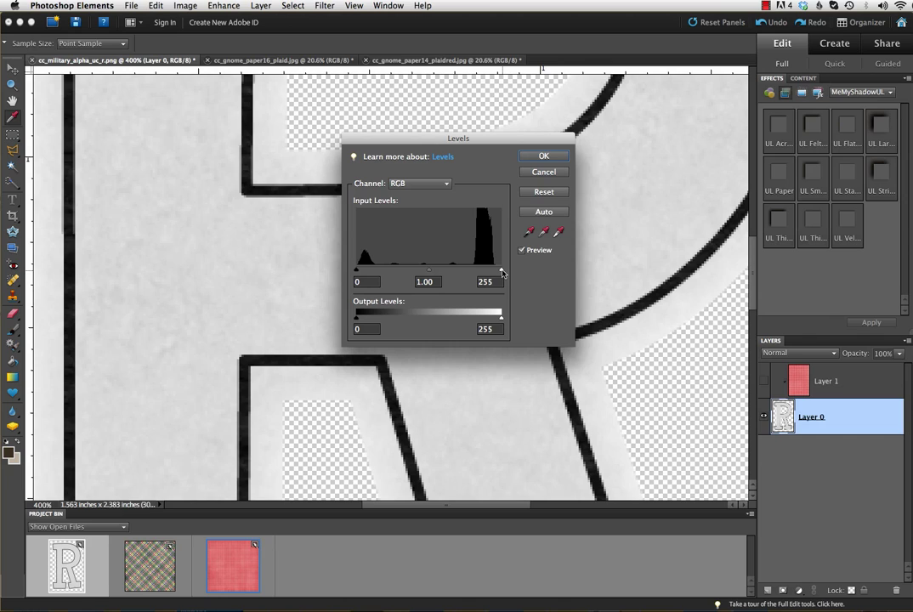
{"action": "left_click_drag", "start_coordinate": [501, 271], "coordinate": [477, 270]}
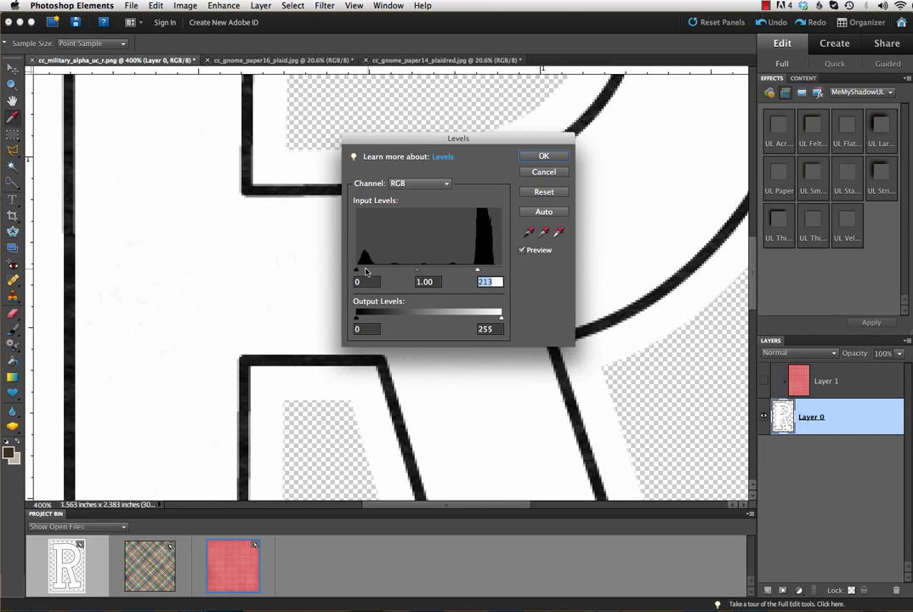
{"action": "left_click_drag", "start_coordinate": [356, 271], "coordinate": [398, 273]}
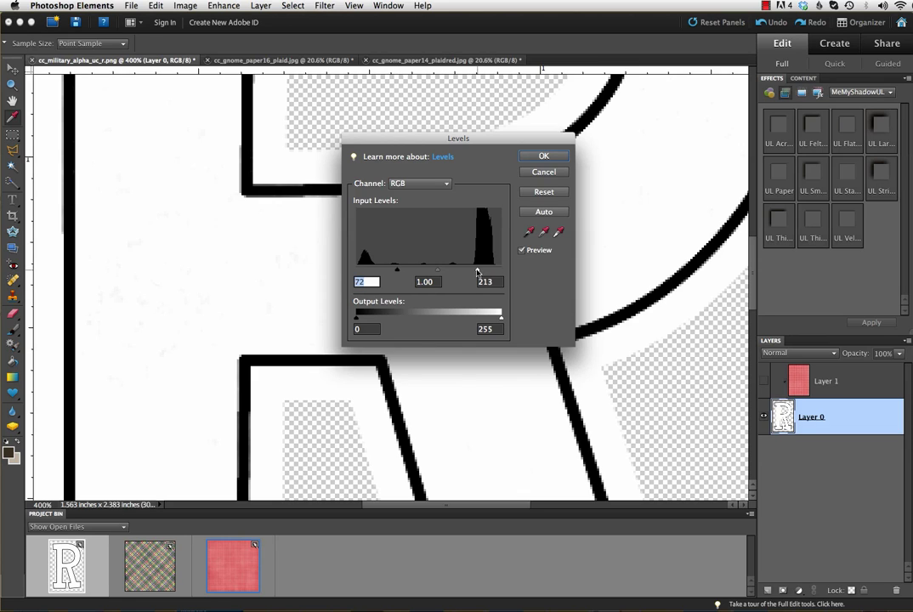
{"action": "left_click_drag", "start_coordinate": [477, 271], "coordinate": [467, 270]}
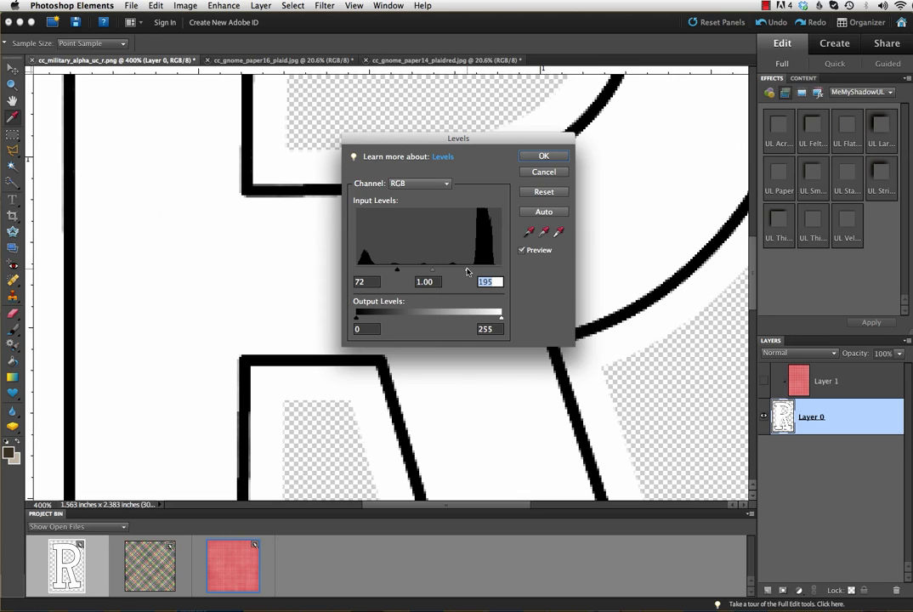
{"action": "left_click", "coordinate": [543, 156]}
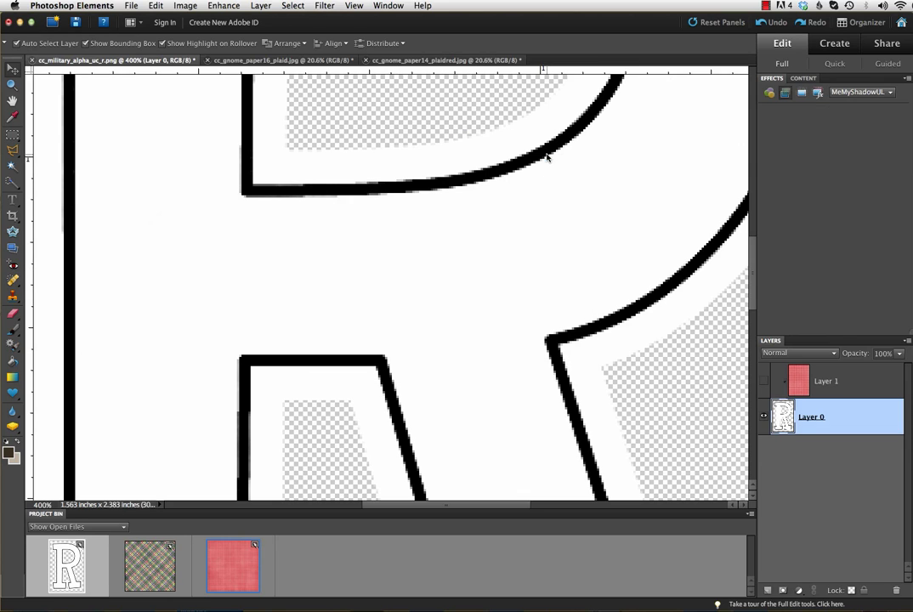
Step: Show the red plaid layer again over the Levels-adjusted letter R and check the whole letter
{"action": "left_click", "coordinate": [764, 381]}
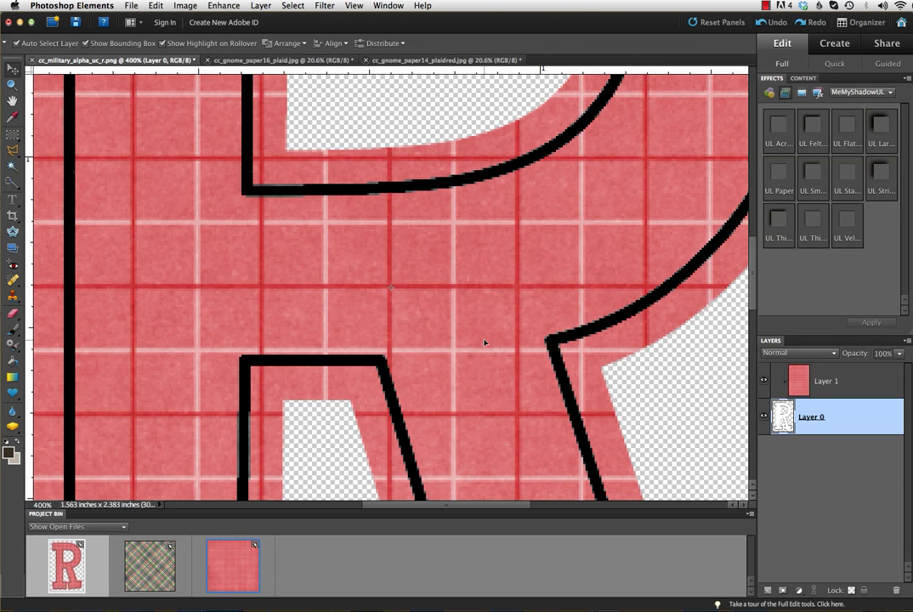
{"action": "key", "text": "super+minus"}
{"action": "key", "text": "super+minus"}
{"action": "key", "text": "super+minus"}
{"action": "key", "text": "super+minus"}
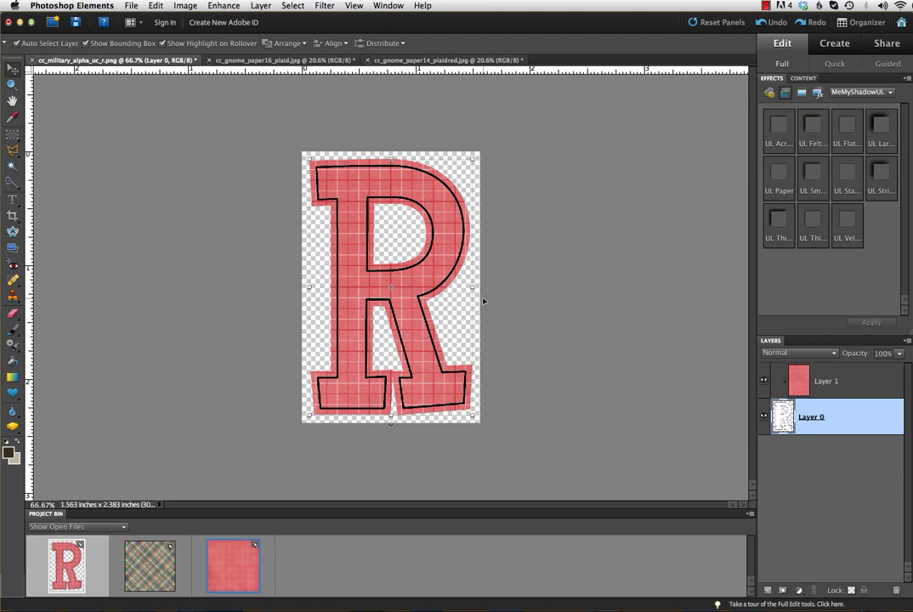
Step: Switch to Preview and examine the alphabets in the Basic Black, On the Trail, Kick it! and Happy Alphas preview images
{"action": "key", "text": "super+Tab"}
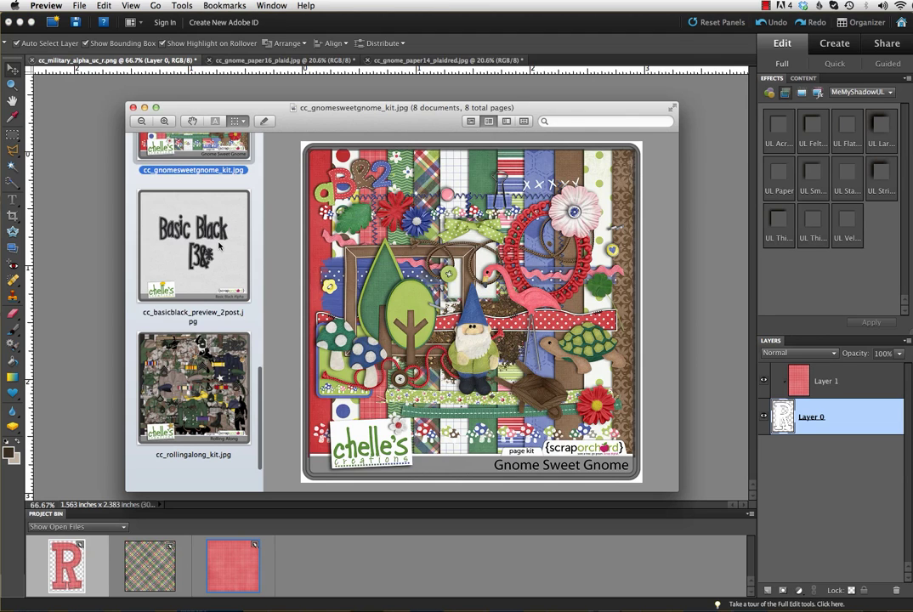
{"action": "left_click", "coordinate": [218, 245]}
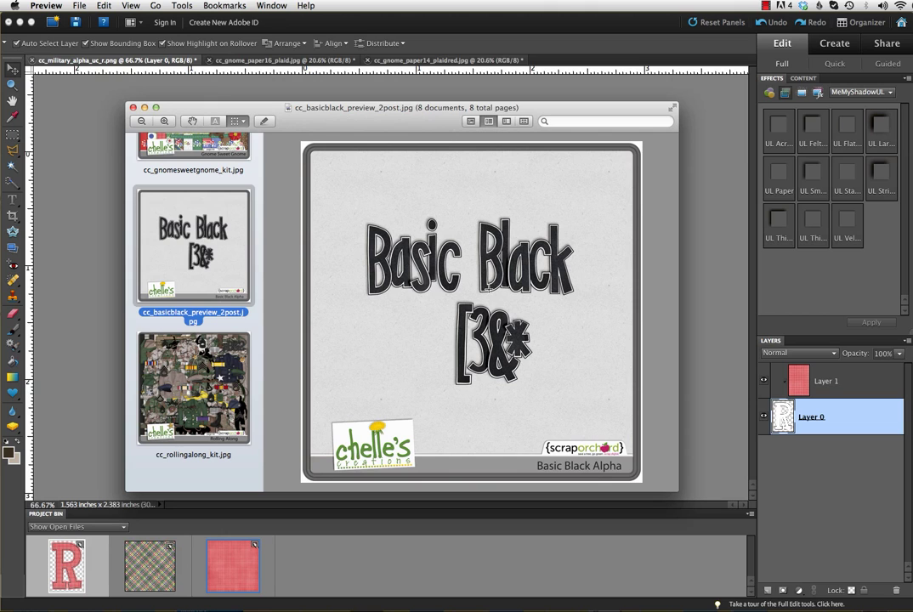
{"action": "scroll", "coordinate": [212, 237], "scroll_direction": "down", "scroll_amount": 8}
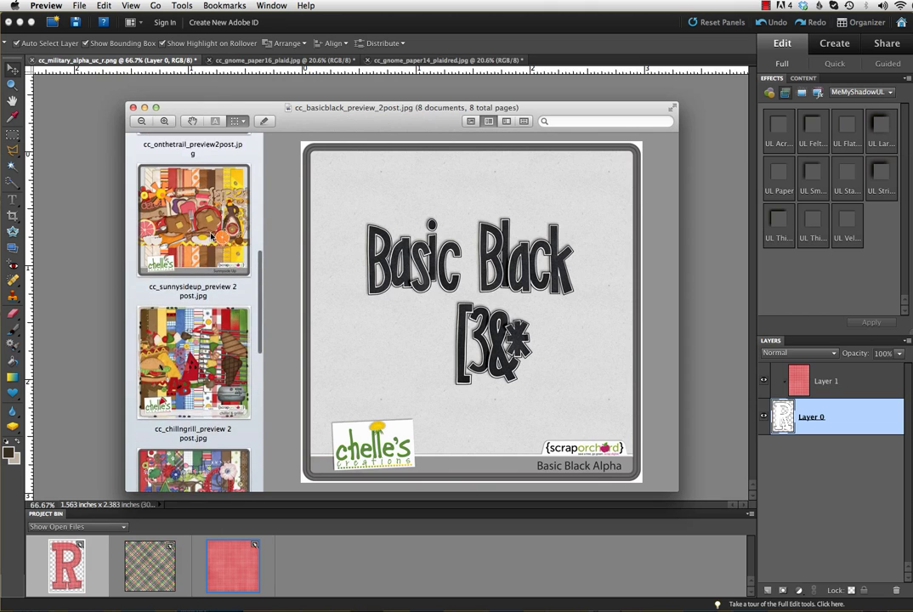
{"action": "scroll", "coordinate": [212, 236], "scroll_direction": "up", "scroll_amount": 5}
{"action": "left_click", "coordinate": [212, 236]}
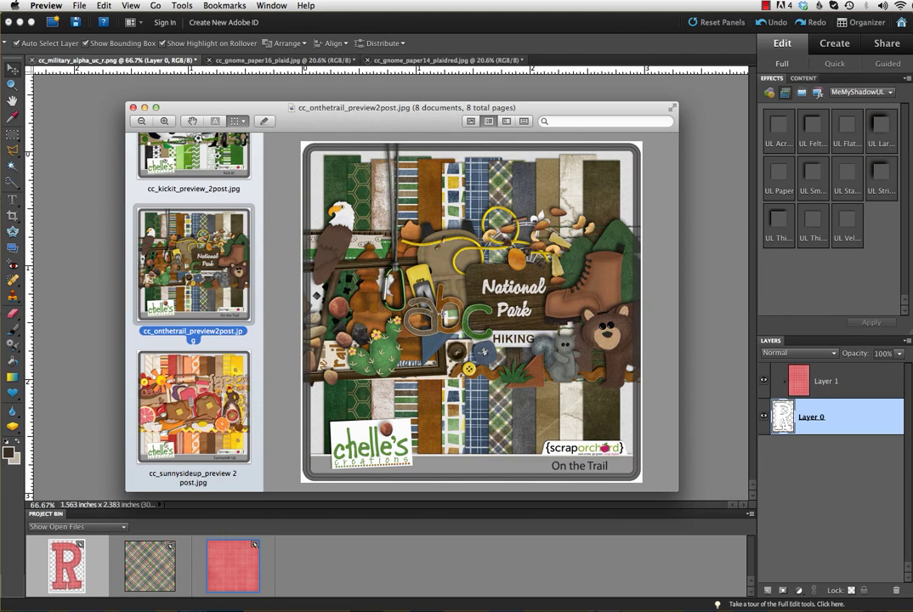
{"action": "scroll", "coordinate": [169, 248], "scroll_direction": "up", "scroll_amount": 3}
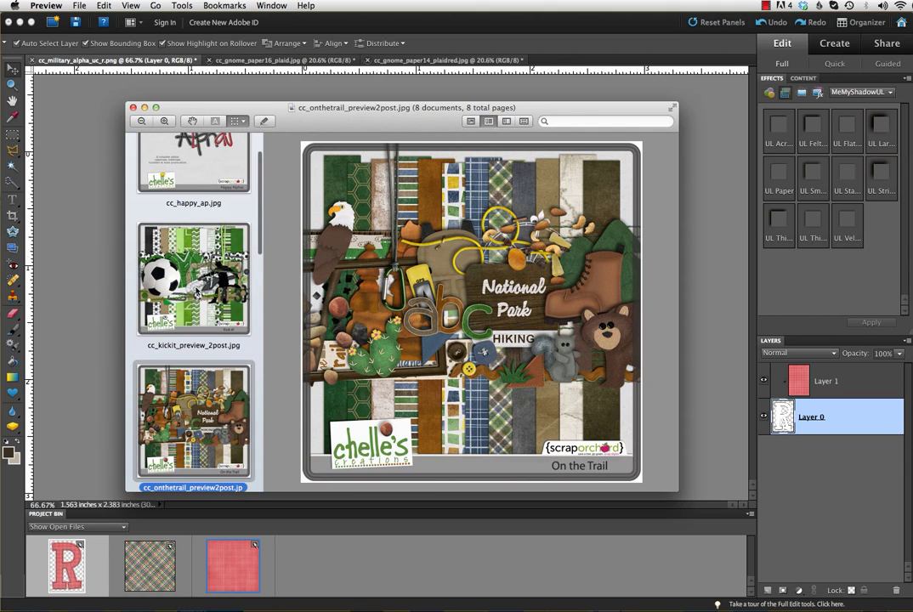
{"action": "left_click", "coordinate": [176, 239]}
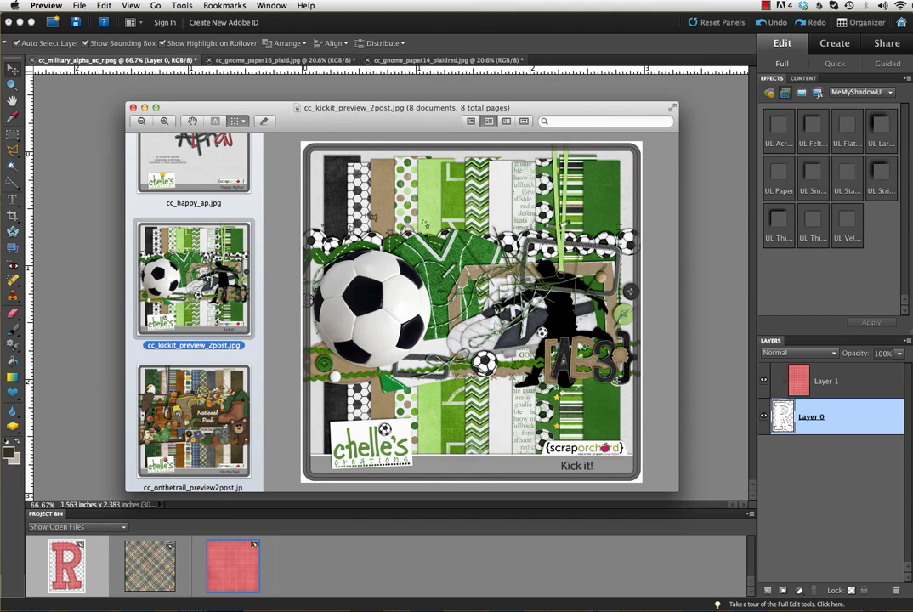
{"action": "scroll", "coordinate": [192, 197], "scroll_direction": "up", "scroll_amount": 2}
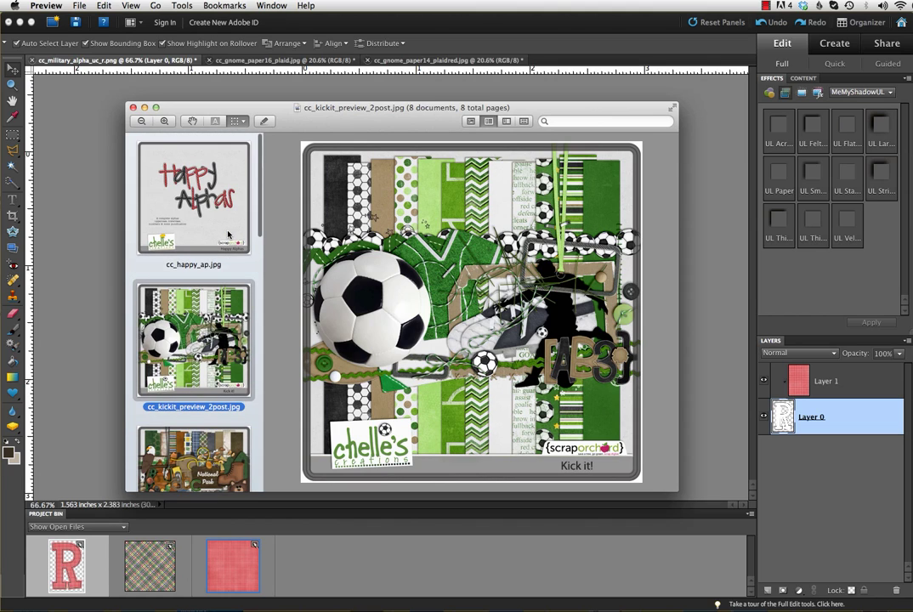
{"action": "left_click", "coordinate": [223, 229]}
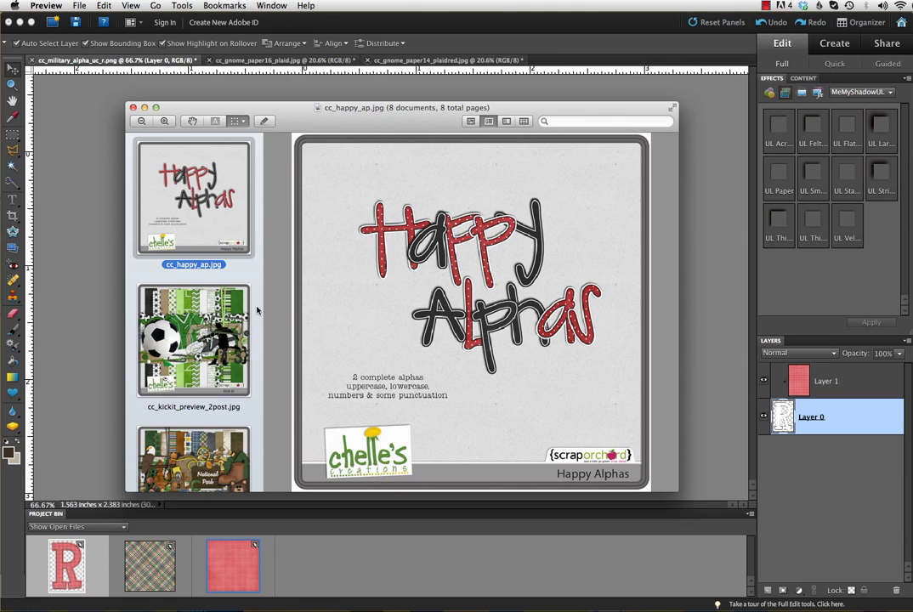
Step: Examine the alphabets in the Sunnyside Up, chillin' & grillin' and Rolling Along kit previews, and minimize the preview window
{"action": "scroll", "coordinate": [166, 383], "scroll_direction": "down", "scroll_amount": 2}
{"action": "scroll", "coordinate": [166, 383], "scroll_direction": "down", "scroll_amount": 6}
{"action": "scroll", "coordinate": [166, 383], "scroll_direction": "down", "scroll_amount": 3}
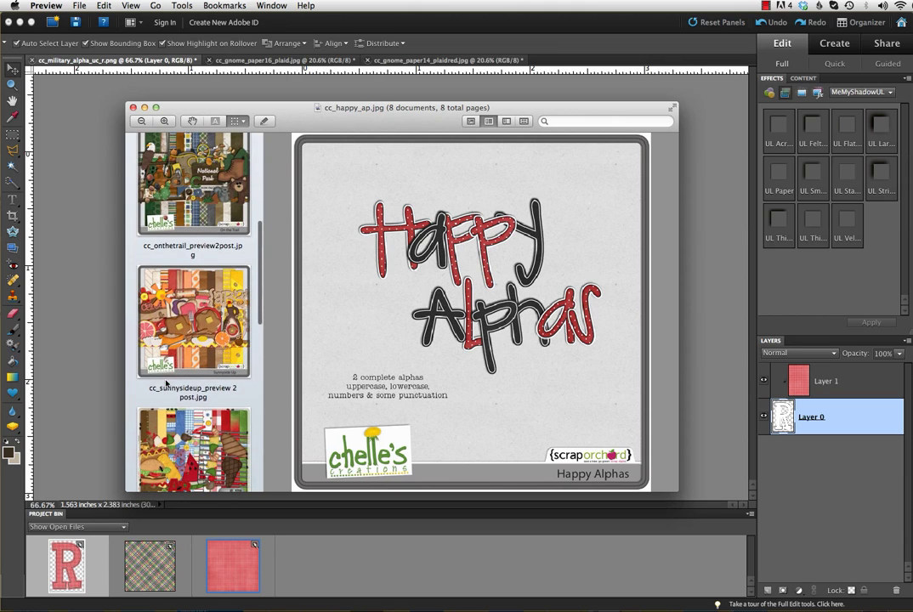
{"action": "left_click", "coordinate": [193, 353]}
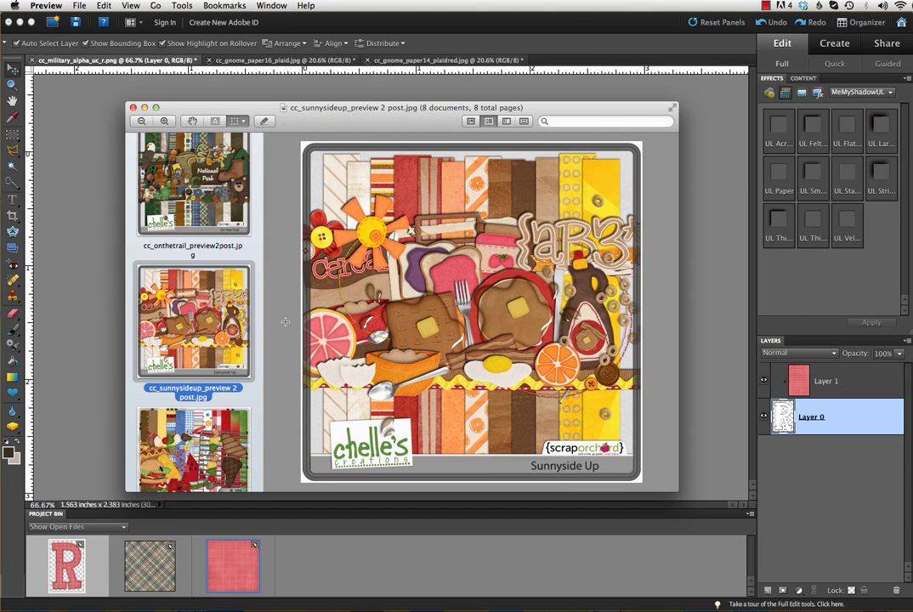
{"action": "key", "text": "Down"}
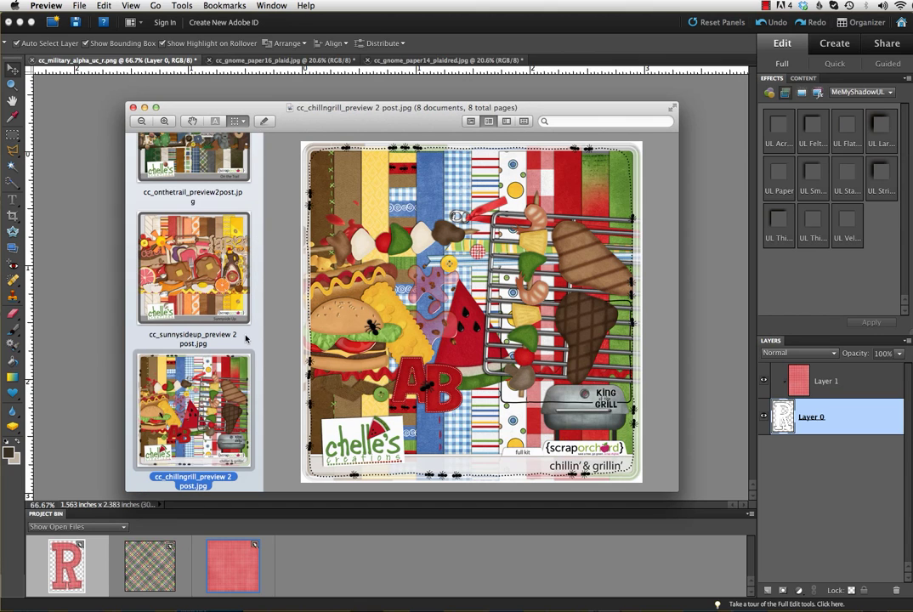
{"action": "scroll", "coordinate": [203, 373], "scroll_direction": "down", "scroll_amount": 5}
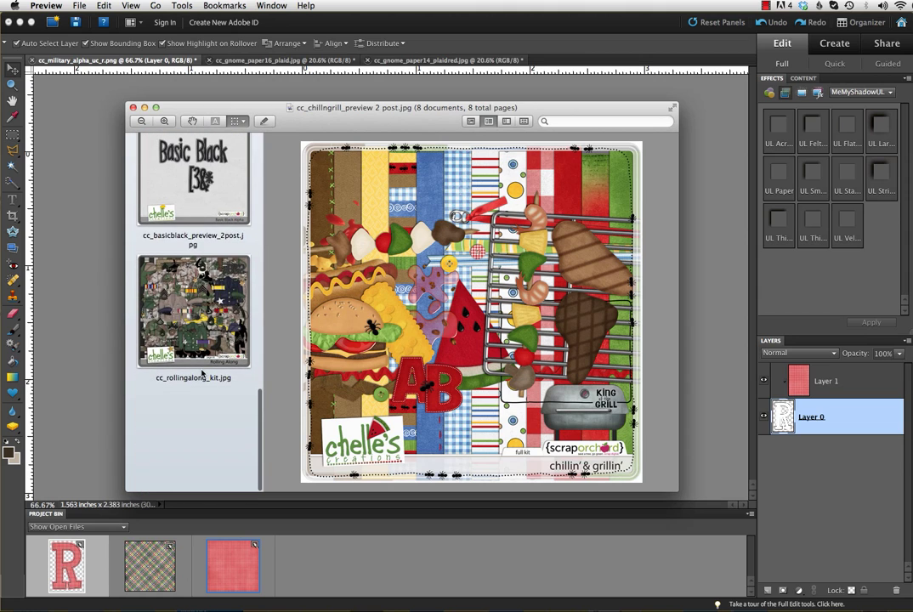
{"action": "left_click", "coordinate": [174, 282]}
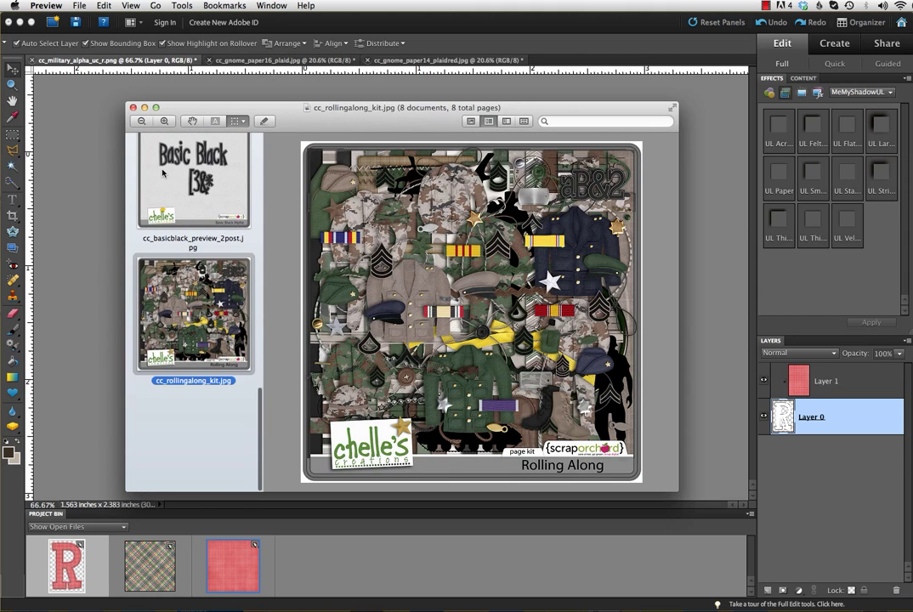
{"action": "left_click", "coordinate": [144, 108]}
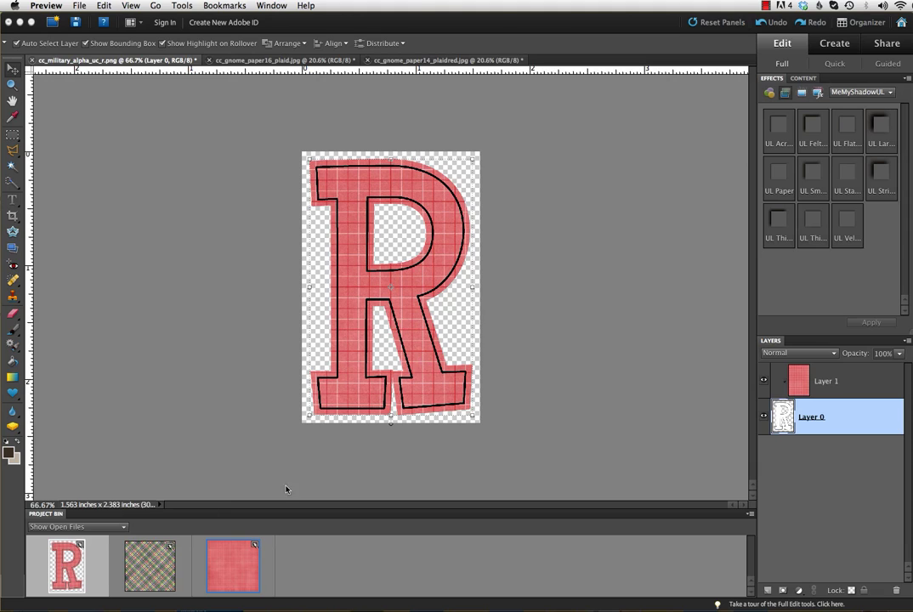